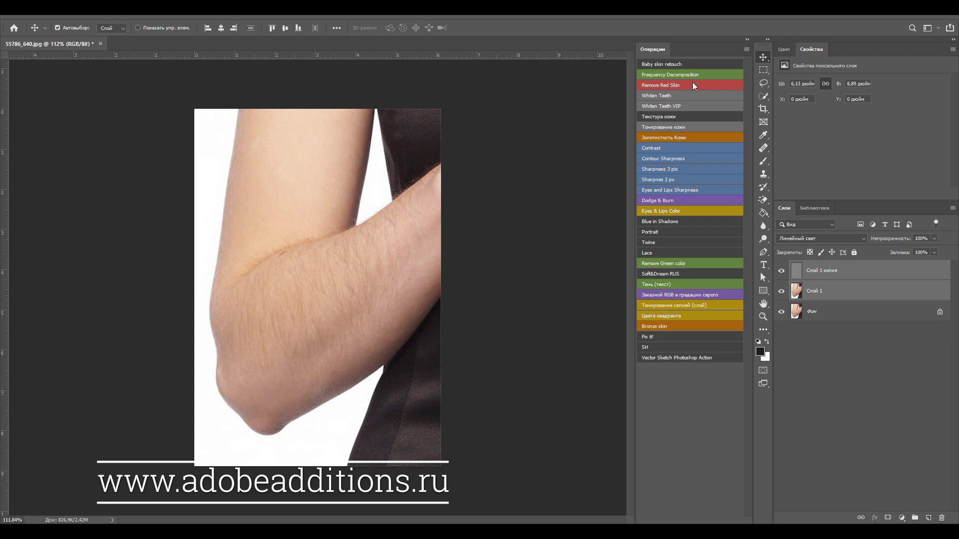
Select the Слой 1 копия texture layer and hide it to reveal the blurred colour layer.
{"action": "left_click", "coordinate": [837, 291], "text": "ctrl"}
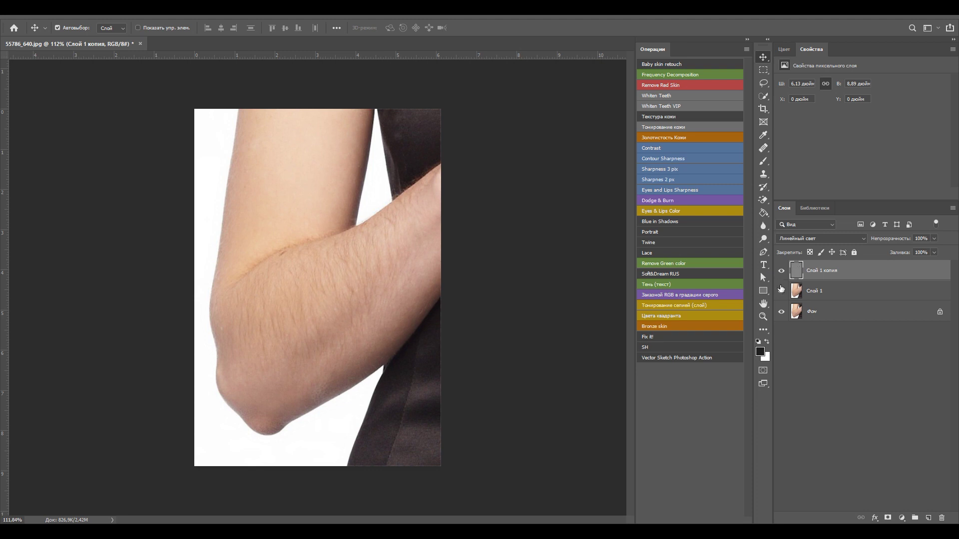
{"action": "left_click", "coordinate": [781, 271]}
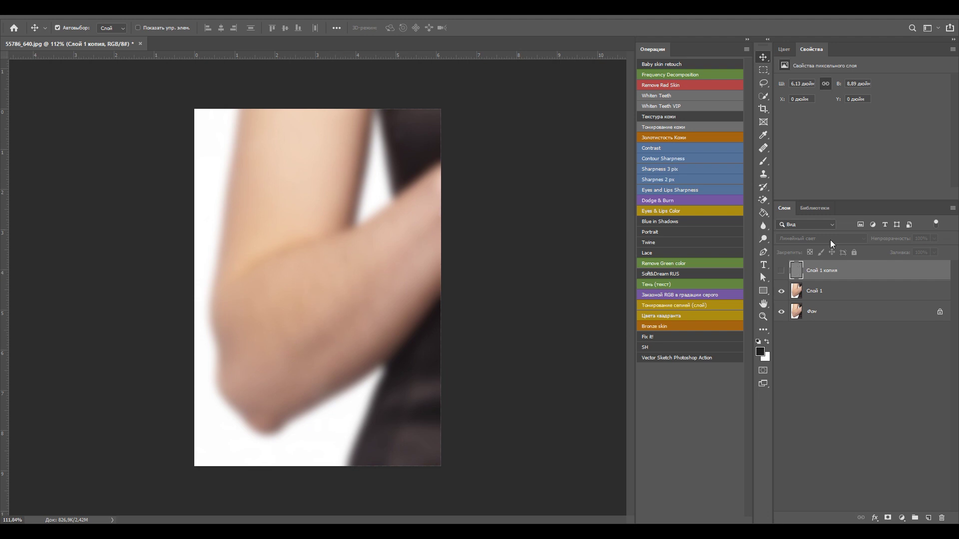
On Слой 1, lasso an elbow skin patch, apply a radius-15 Gaussian Blur, then deselect.
{"action": "left_click", "coordinate": [797, 294]}
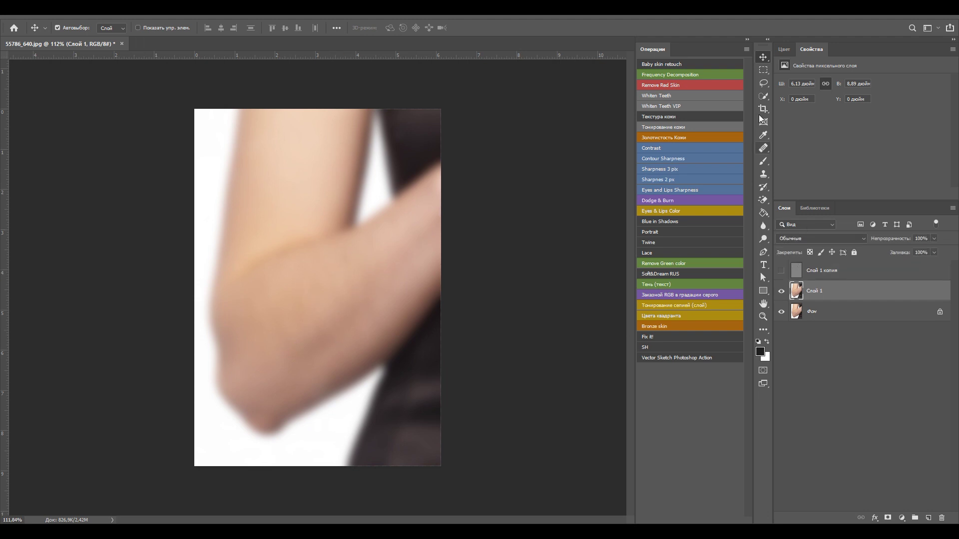
{"action": "left_click", "coordinate": [763, 83]}
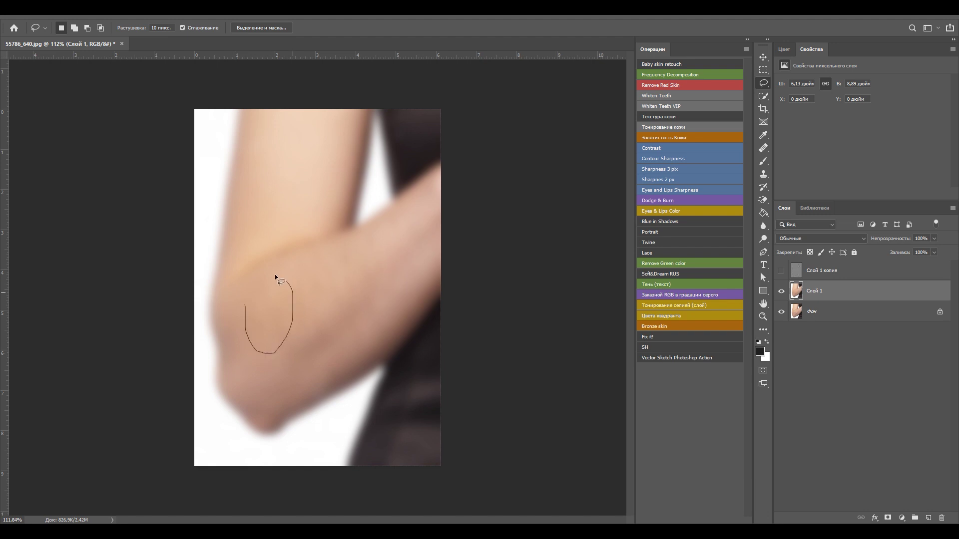
{"action": "left_click_drag", "start_coordinate": [239, 299], "coordinate": [242, 302]}
{"action": "left_click", "coordinate": [231, 7]}
{"action": "left_click", "coordinate": [407, 219]}
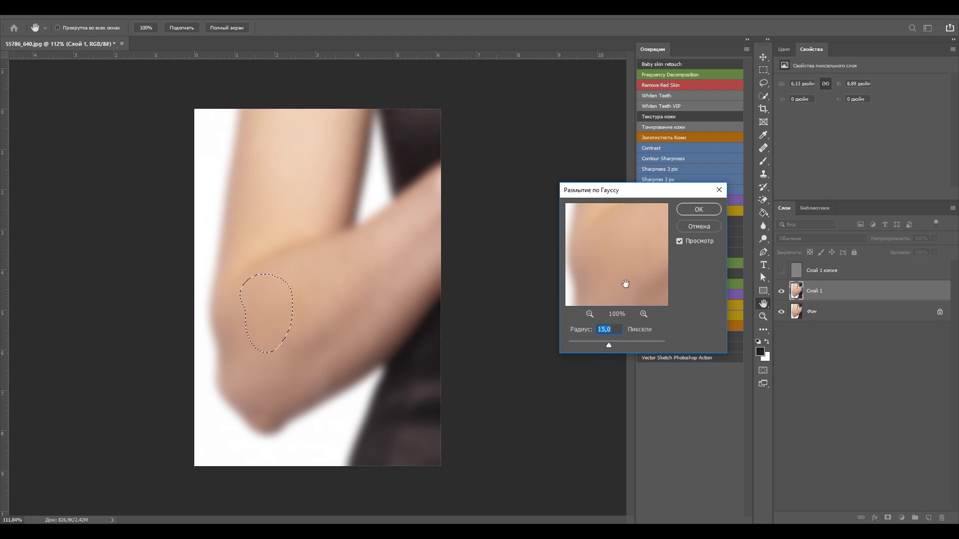
{"action": "left_click", "coordinate": [698, 210]}
{"action": "left_click_drag", "start_coordinate": [310, 349], "coordinate": [279, 298]}
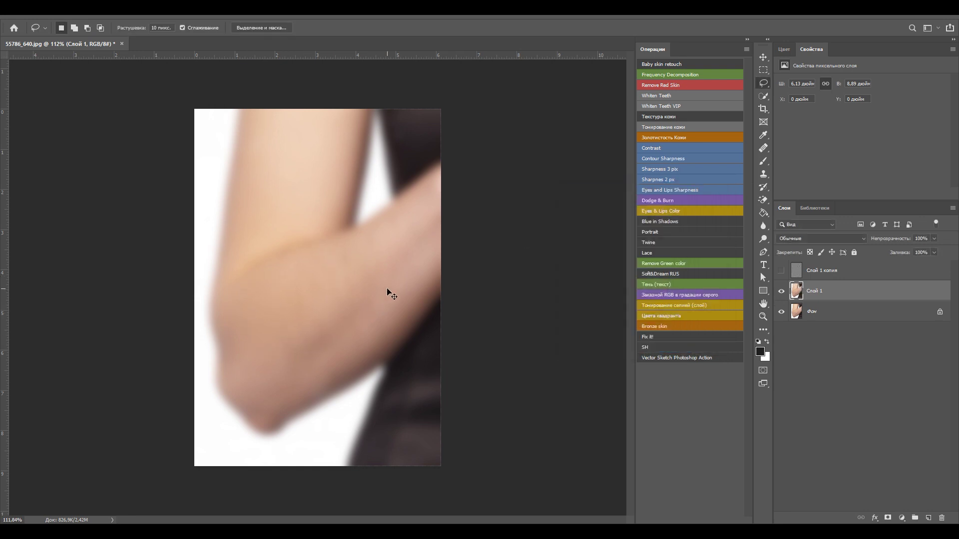
{"action": "key", "text": "ctrl+h"}
{"action": "key", "text": "ctrl+d"}
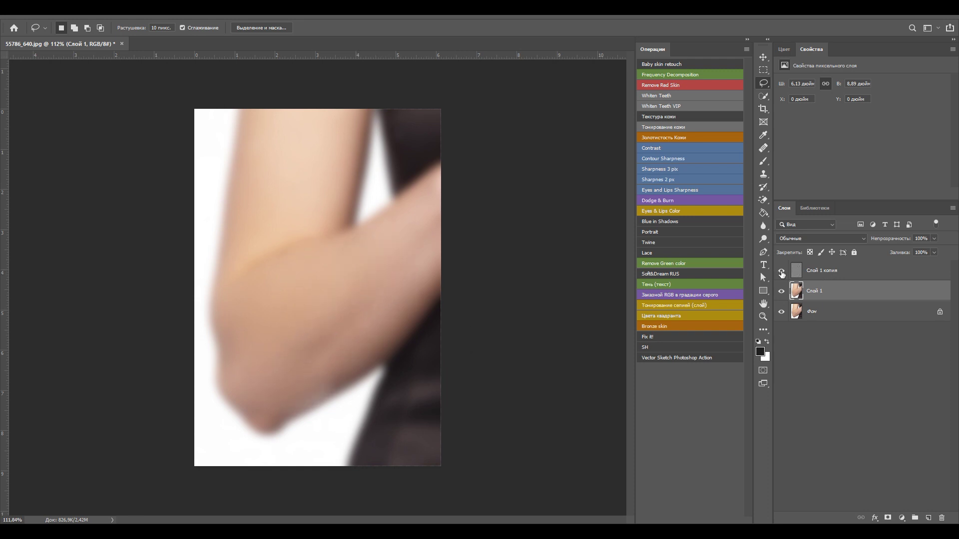
View the Слой 1 копия texture layer alone, make it active, then re-show the other layers.
{"action": "left_click", "coordinate": [782, 291]}
{"action": "left_click", "coordinate": [781, 312]}
{"action": "left_click", "coordinate": [782, 271]}
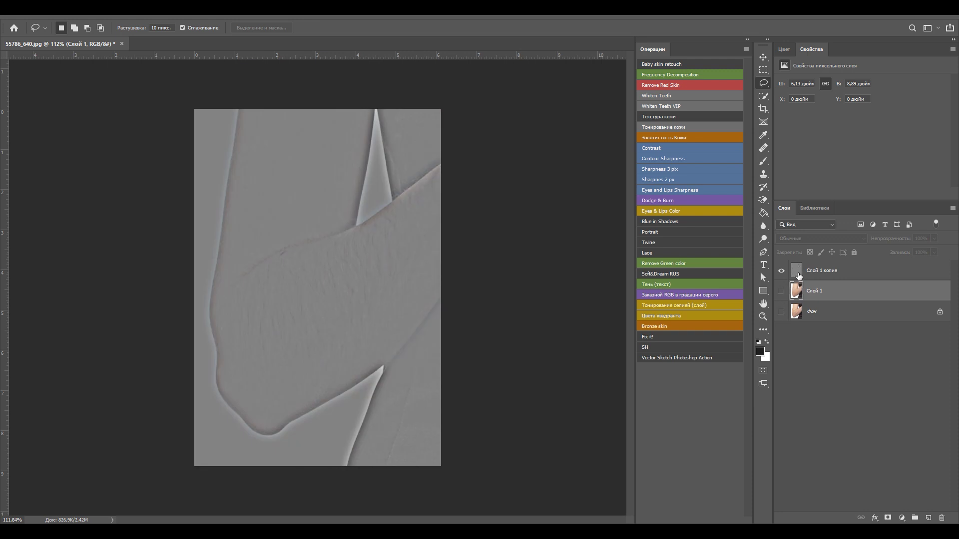
{"action": "left_click", "coordinate": [798, 271]}
{"action": "scroll", "coordinate": [266, 299], "scroll_direction": "up", "scroll_amount": 5}
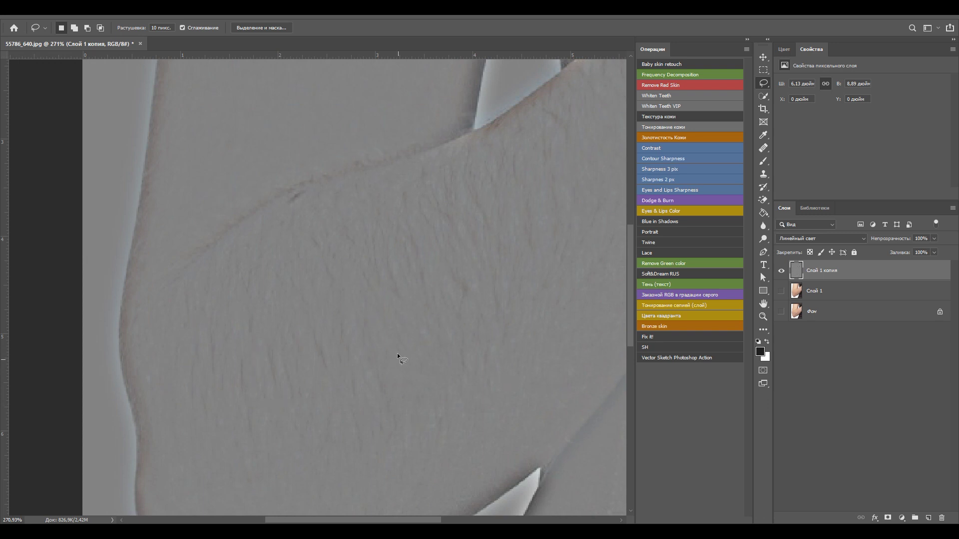
{"action": "scroll", "coordinate": [401, 353], "scroll_direction": "down", "scroll_amount": 5}
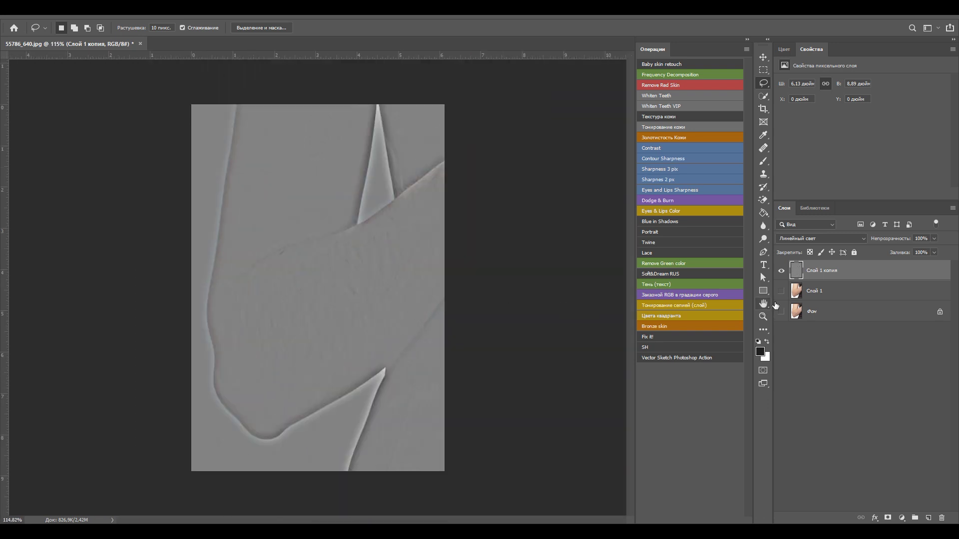
{"action": "left_click_drag", "start_coordinate": [781, 290], "coordinate": [781, 313]}
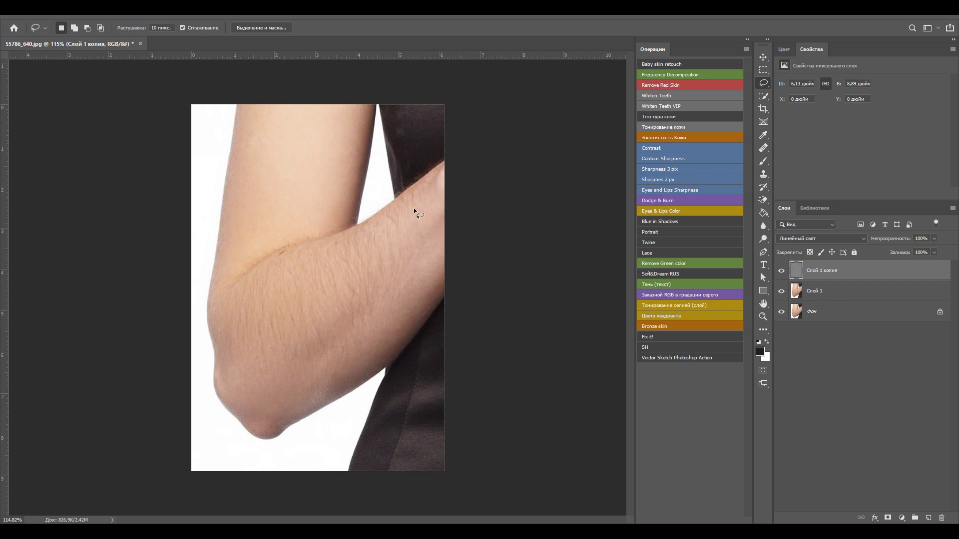
Switch to the Clone Stamp tool and enlarge its brush to 59.
{"action": "left_click", "coordinate": [763, 174]}
{"action": "scroll", "coordinate": [265, 190], "scroll_direction": "up", "scroll_amount": 2}
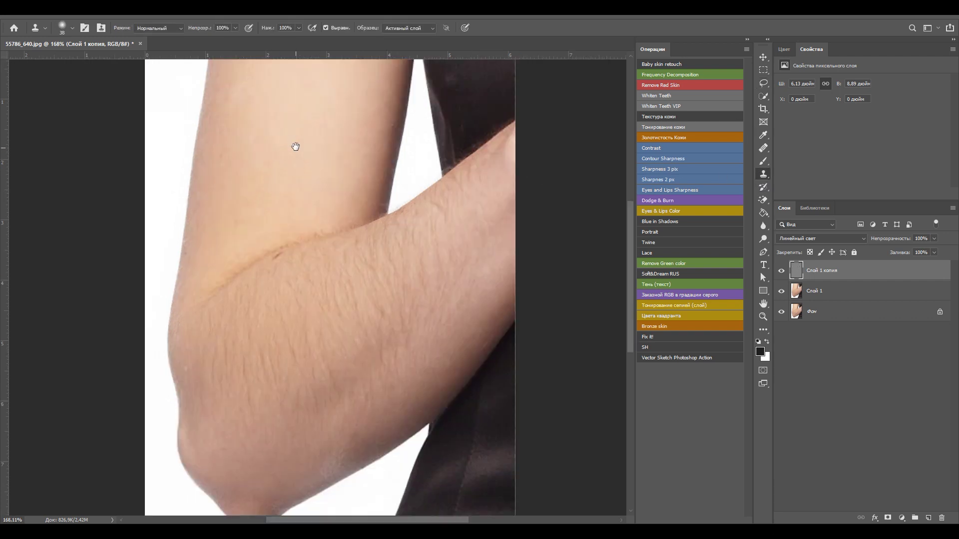
{"action": "left_click_drag", "start_coordinate": [296, 146], "coordinate": [286, 182]}
{"action": "scroll", "coordinate": [286, 182], "scroll_direction": "down", "scroll_amount": 2}
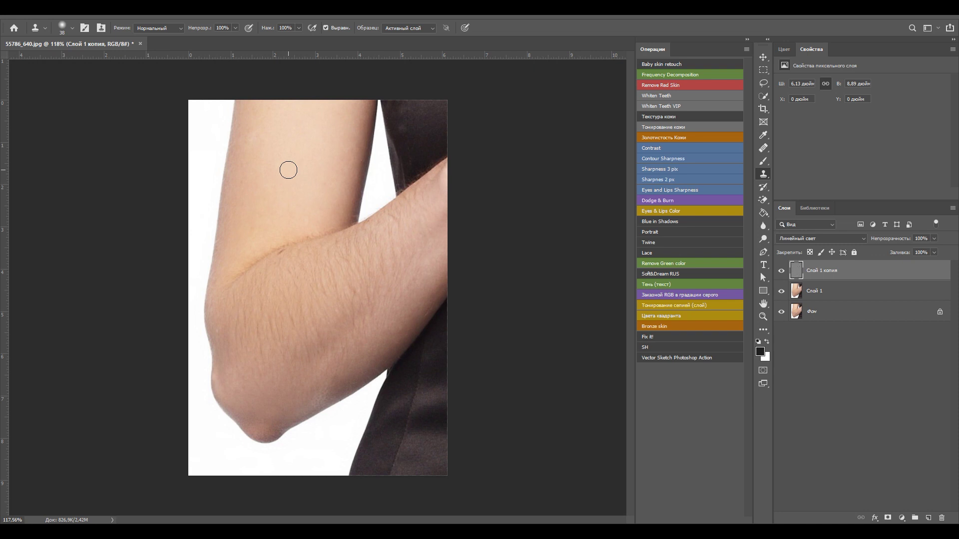
{"action": "scroll", "coordinate": [291, 192], "scroll_direction": "up", "scroll_amount": 1}
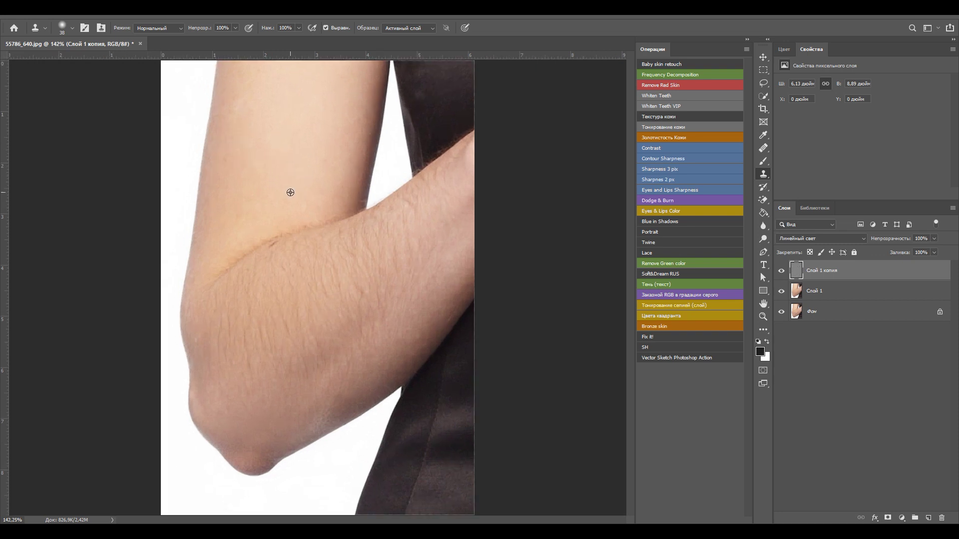
{"action": "left_click_drag", "start_coordinate": [295, 163], "coordinate": [305, 160]}
Clone clean skin over the elbow crease and along the elbow's left edge.
{"action": "left_click", "coordinate": [276, 122], "text": "alt"}
{"action": "left_click_drag", "start_coordinate": [270, 253], "coordinate": [271, 259]}
{"action": "left_click_drag", "start_coordinate": [237, 286], "coordinate": [238, 291]}
{"action": "mouse_move", "coordinate": [215, 289]}
{"action": "left_mouse_down"}
{"action": "mouse_move", "coordinate": [217, 332]}
{"action": "mouse_move", "coordinate": [241, 346]}
{"action": "mouse_move", "coordinate": [251, 317]}
{"action": "left_mouse_up"}
{"action": "left_click", "coordinate": [246, 94], "text": "alt"}
{"action": "mouse_move", "coordinate": [289, 266]}
{"action": "left_mouse_down"}
{"action": "mouse_move", "coordinate": [293, 303]}
{"action": "mouse_move", "coordinate": [332, 272]}
{"action": "mouse_move", "coordinate": [304, 285]}
{"action": "left_mouse_up"}
{"action": "left_click_drag", "start_coordinate": [231, 265], "coordinate": [226, 315]}
Clone away hairs around the elbow and across the forearm, resampling nearby skin.
{"action": "left_click", "coordinate": [291, 177], "text": "alt"}
{"action": "left_click_drag", "start_coordinate": [336, 253], "coordinate": [347, 257]}
{"action": "left_click", "coordinate": [272, 310], "text": "alt"}
{"action": "left_click_drag", "start_coordinate": [233, 338], "coordinate": [200, 359]}
{"action": "left_click", "coordinate": [256, 334], "text": "alt"}
{"action": "left_click_drag", "start_coordinate": [235, 368], "coordinate": [220, 365]}
{"action": "left_click", "coordinate": [262, 325], "text": "alt"}
{"action": "left_click_drag", "start_coordinate": [289, 377], "coordinate": [316, 398]}
{"action": "left_click", "coordinate": [259, 316], "text": "alt"}
{"action": "left_click_drag", "start_coordinate": [255, 407], "coordinate": [253, 423]}
{"action": "left_click", "coordinate": [267, 322], "text": "alt"}
{"action": "left_click_drag", "start_coordinate": [231, 384], "coordinate": [231, 391]}
Paint out the remaining forearm hairs and the hair along the upper-arm edge.
{"action": "left_click", "coordinate": [319, 296], "text": "alt"}
{"action": "left_click", "coordinate": [301, 348]}
{"action": "left_click", "coordinate": [302, 313], "text": "alt"}
{"action": "left_click_drag", "start_coordinate": [350, 294], "coordinate": [386, 303]}
{"action": "left_click", "coordinate": [377, 235], "text": "alt"}
{"action": "left_click_drag", "start_coordinate": [414, 245], "coordinate": [422, 258]}
{"action": "mouse_move", "coordinate": [394, 212]}
{"action": "left_mouse_down"}
{"action": "mouse_move", "coordinate": [428, 199]}
{"action": "mouse_move", "coordinate": [445, 175]}
{"action": "left_mouse_up"}
{"action": "left_click", "coordinate": [373, 248], "text": "alt"}
{"action": "left_click", "coordinate": [409, 246], "text": "alt"}
{"action": "left_click_drag", "start_coordinate": [429, 222], "coordinate": [444, 199]}
Shrink the clone brush to 41 and set a fresh clone source.
{"action": "left_click_drag", "start_coordinate": [375, 271], "coordinate": [364, 272]}
{"action": "left_click", "coordinate": [453, 245], "text": "alt"}
{"action": "scroll", "coordinate": [300, 335], "scroll_direction": "down", "scroll_amount": 1}
{"action": "scroll", "coordinate": [298, 332], "scroll_direction": "down", "scroll_amount": 2}
{"action": "scroll", "coordinate": [297, 332], "scroll_direction": "up", "scroll_amount": 2}
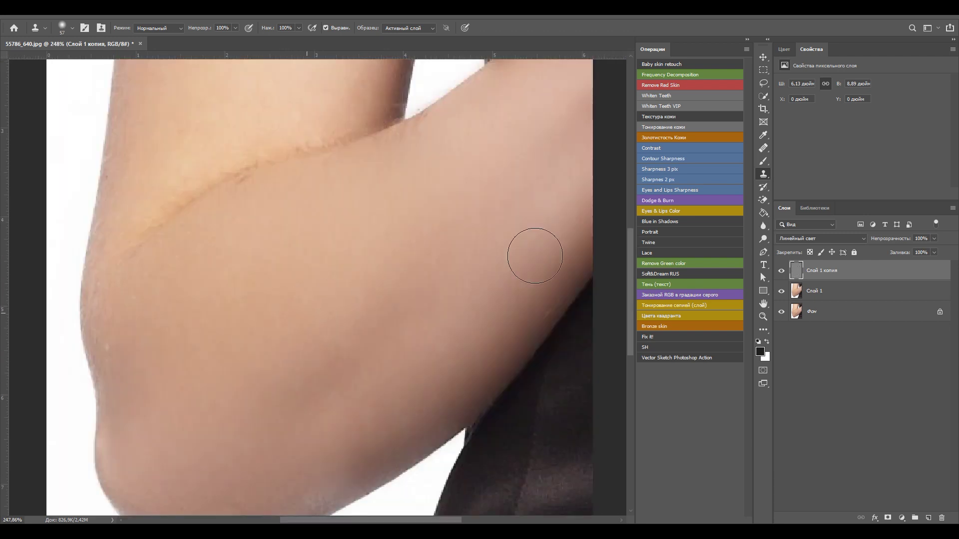
{"action": "scroll", "coordinate": [316, 257], "scroll_direction": "down", "scroll_amount": 2}
Group the blurred and texture layers into Группа 1 and toggle its visibility.
{"action": "left_click", "coordinate": [799, 293], "text": "shift"}
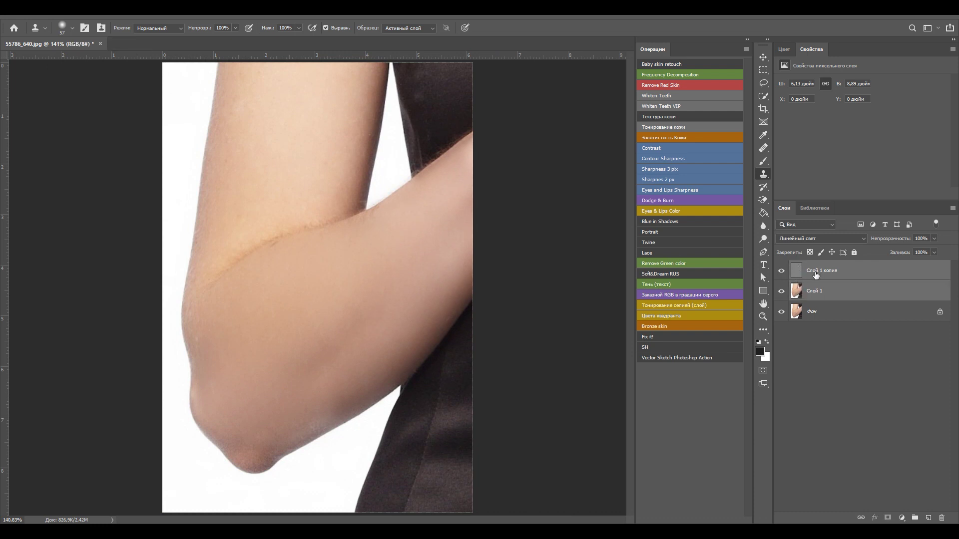
{"action": "key", "text": "ctrl+g"}
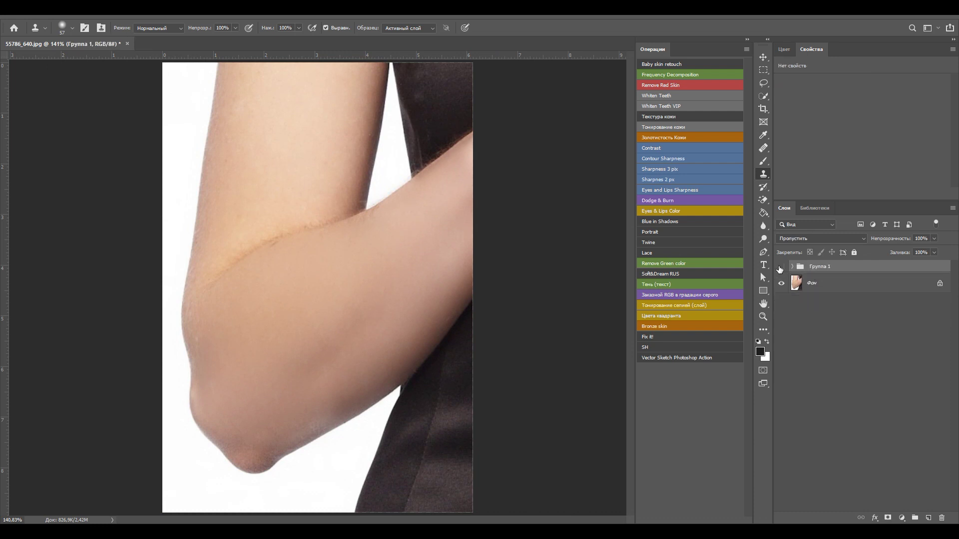
{"action": "left_click", "coordinate": [780, 268]}
{"action": "left_click", "coordinate": [780, 268]}
Compare before and after, then lower Группа 1's opacity to 75%.
{"action": "left_click", "coordinate": [780, 267]}
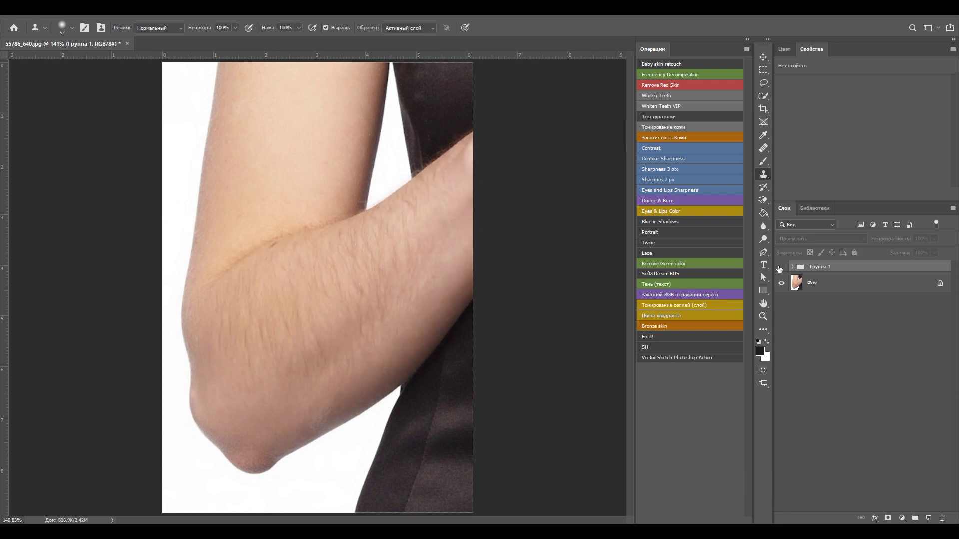
{"action": "left_click", "coordinate": [780, 267]}
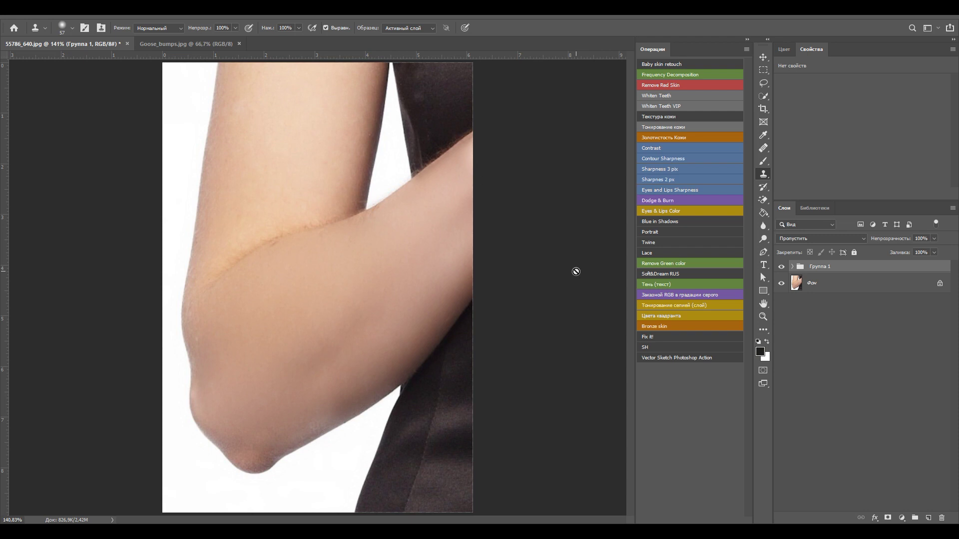
{"action": "left_click", "coordinate": [934, 239]}
{"action": "mouse_move", "coordinate": [937, 249]}
{"action": "left_mouse_down"}
{"action": "mouse_move", "coordinate": [912, 254]}
{"action": "mouse_move", "coordinate": [924, 253]}
{"action": "left_mouse_up"}
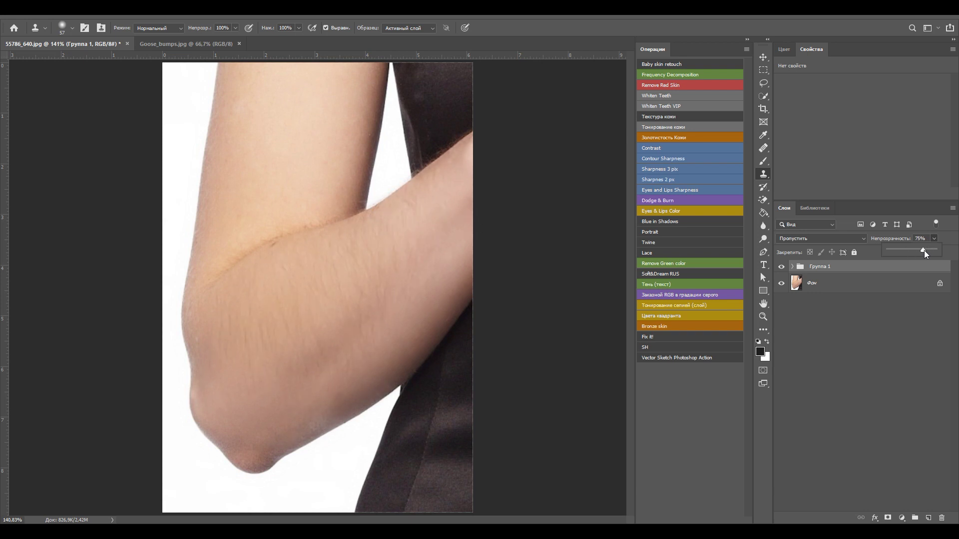